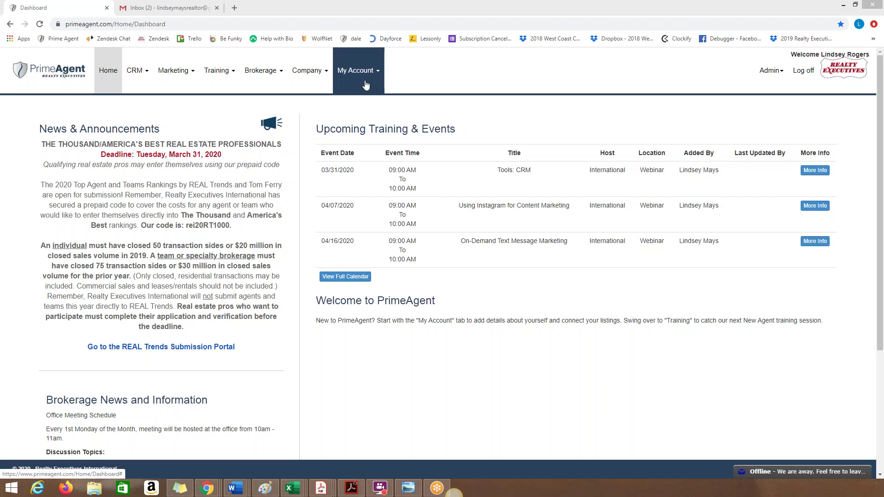
click(356, 70)
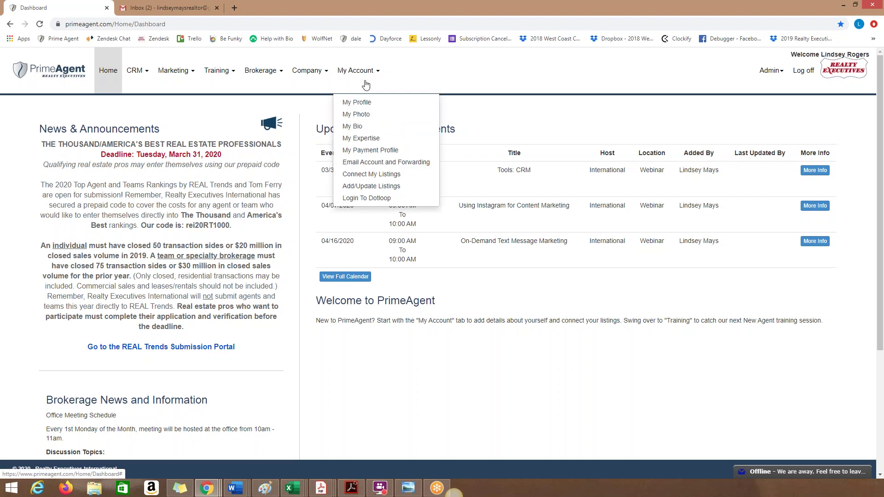
click(379, 163)
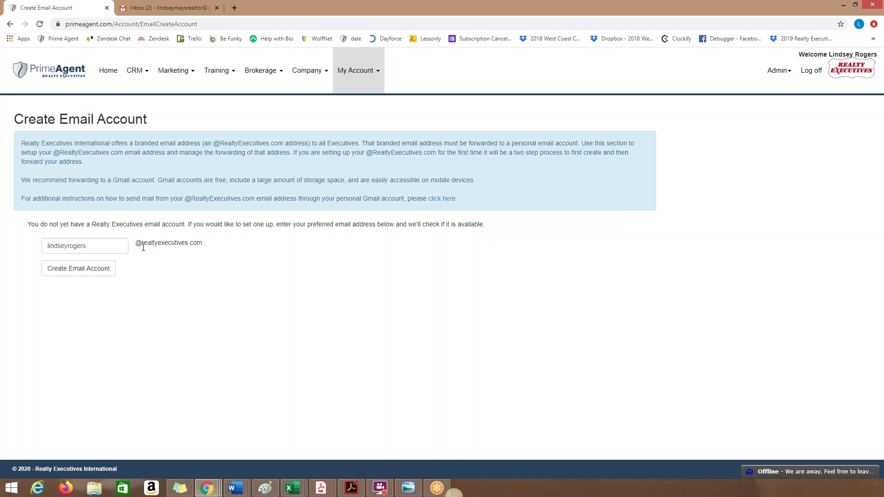
click(72, 271)
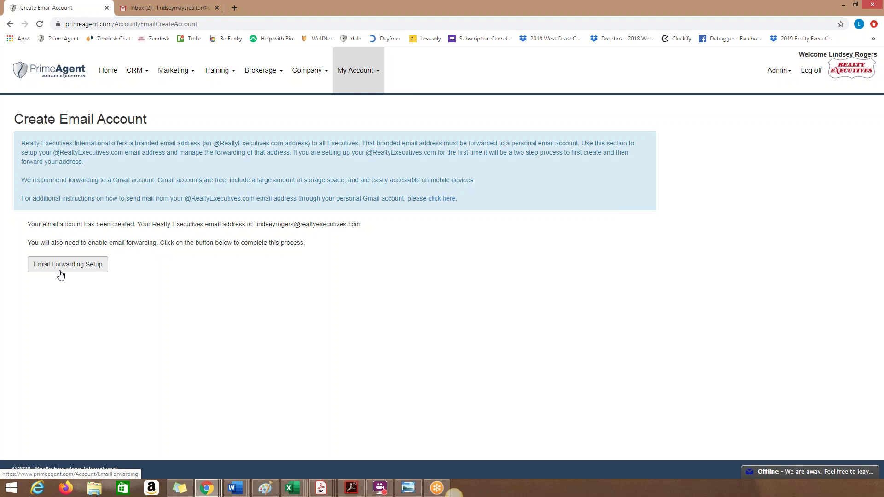
Step: Open Email Forwarding Setup for the new address, which shows no forwarding and SMTP port 587
click(60, 270)
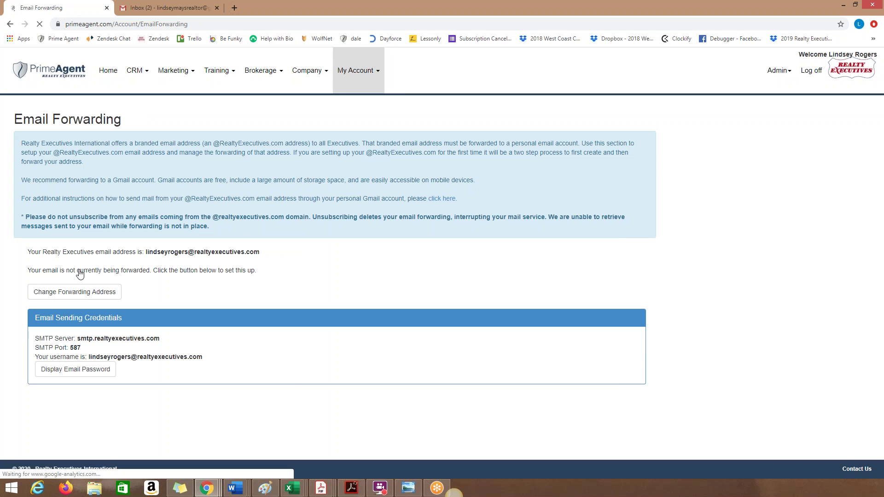
Step: Submit the agent's personal gmail.com address as the new forwarding address and close the notice
click(93, 296)
click(363, 126)
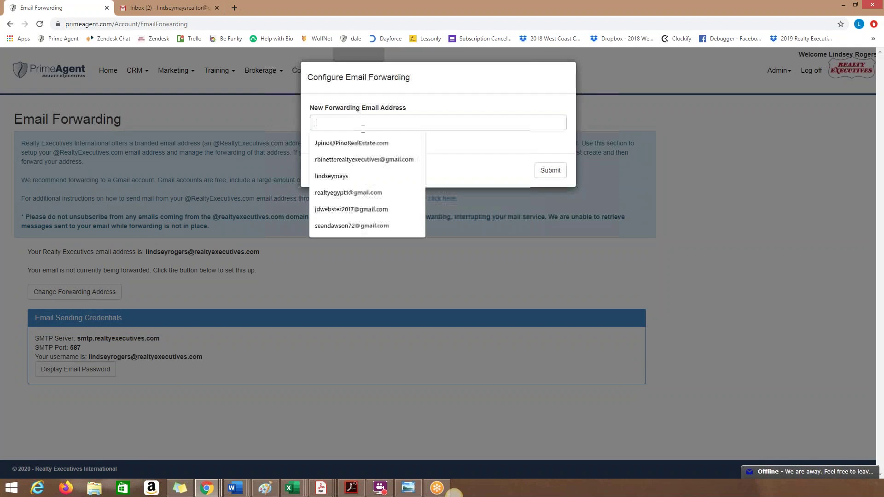
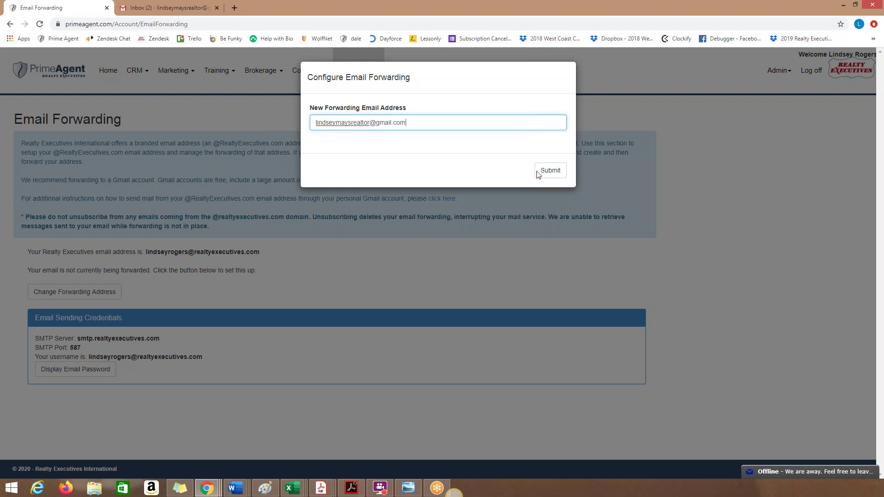
click(554, 171)
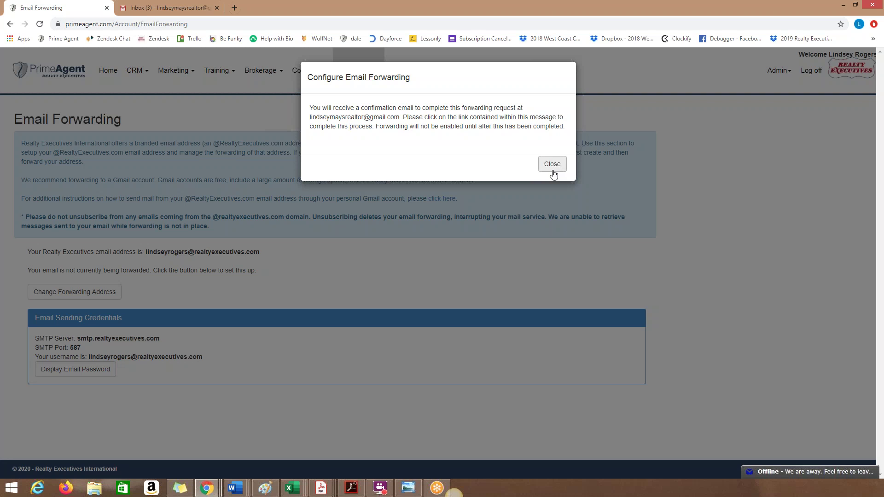
click(553, 165)
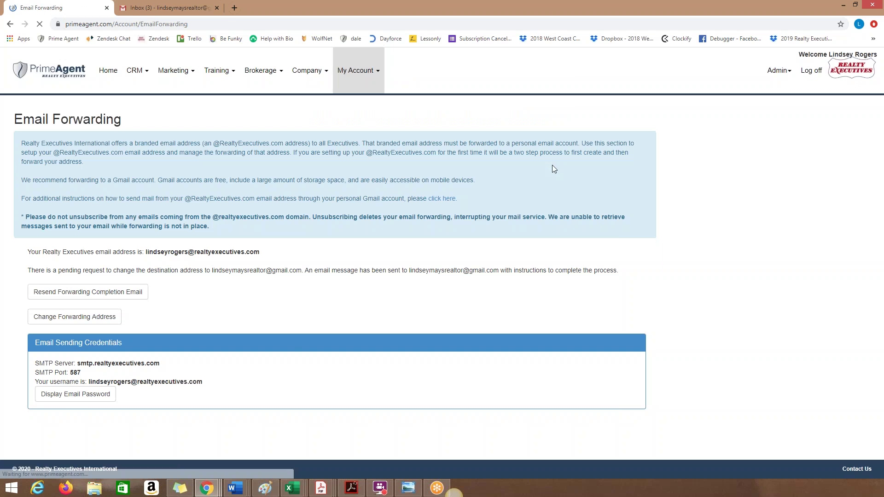
Step: Open the Email Forwarding Confirmation email in Gmail and follow its confirmation link
click(179, 5)
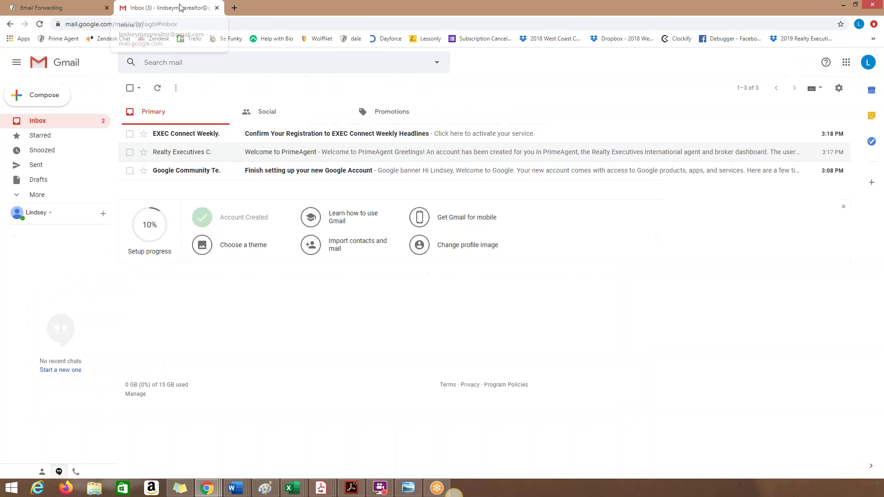
click(251, 134)
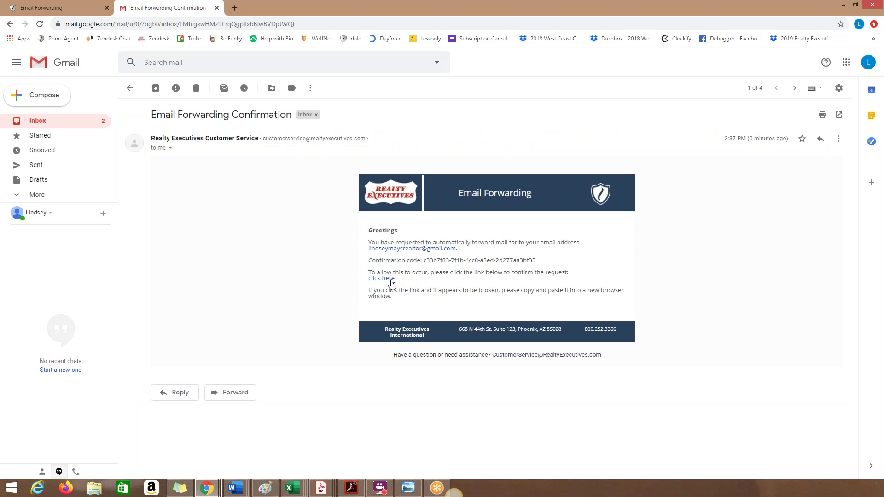
click(391, 279)
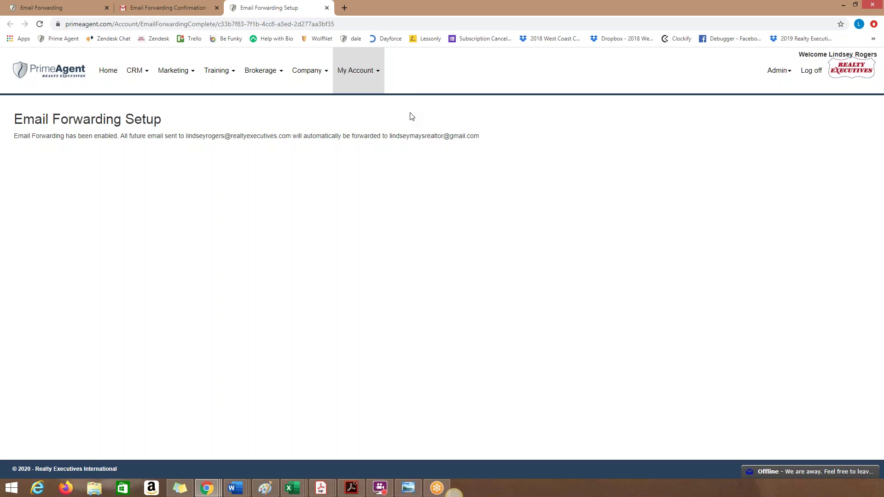
Step: Check the Email Account and Forwarding page shows forwarding active, then go back to Gmail
click(364, 86)
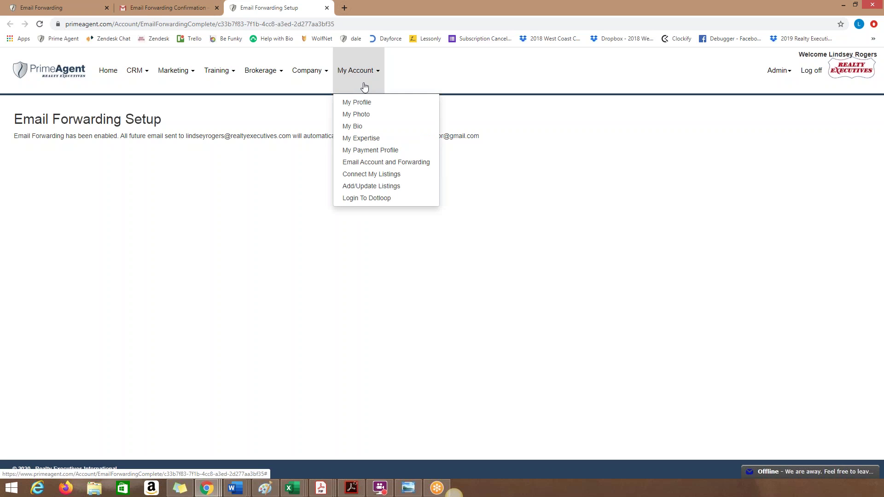
click(376, 168)
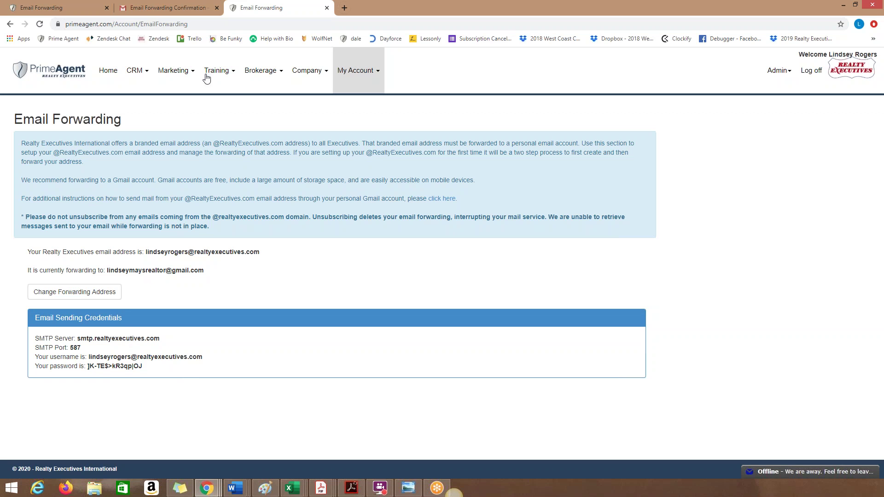
click(196, 3)
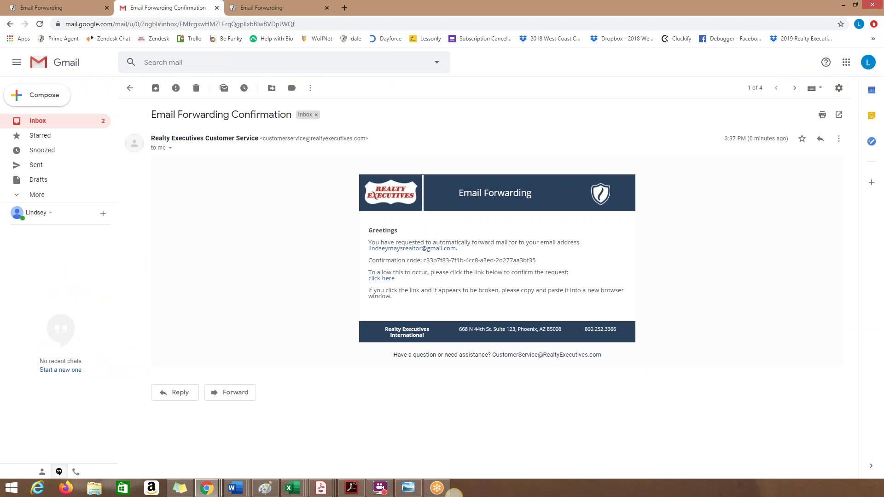
Step: Open Gmail's full Settings on the Accounts and Import tab
click(841, 89)
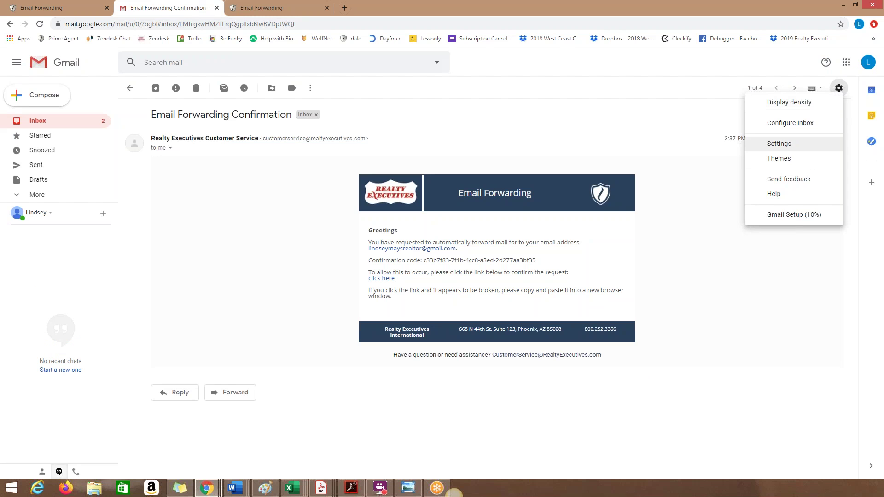
click(789, 144)
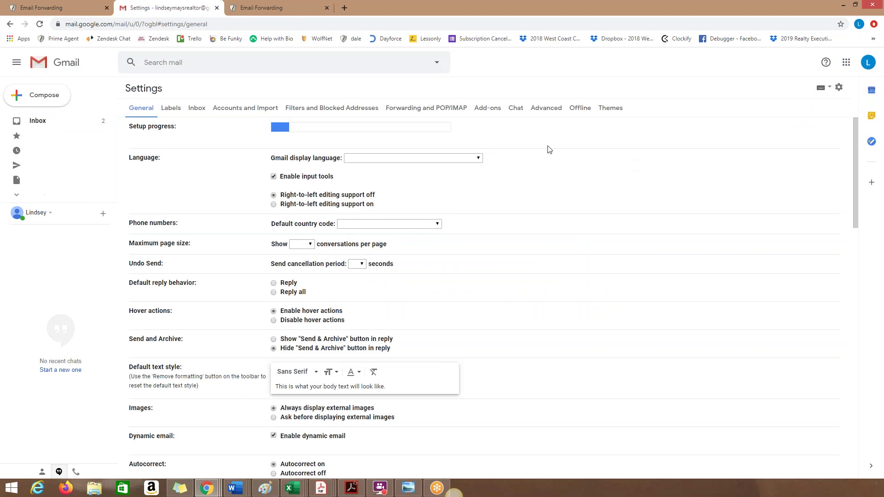
click(242, 110)
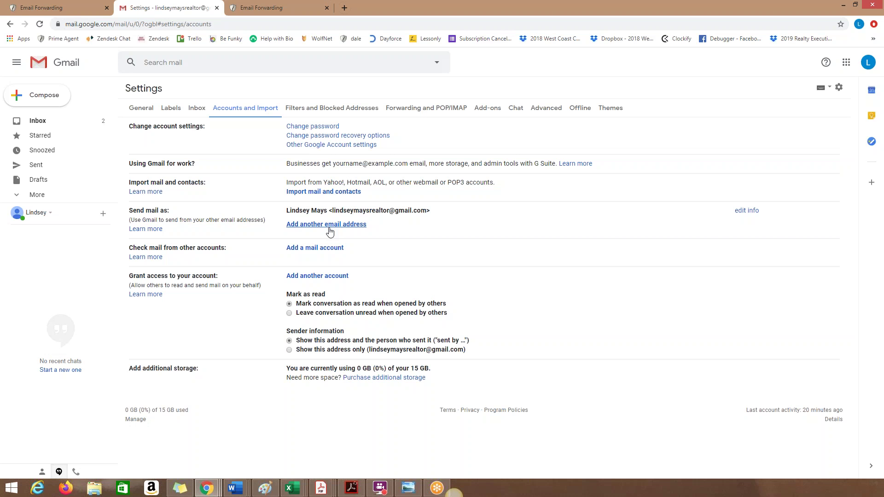
click(328, 227)
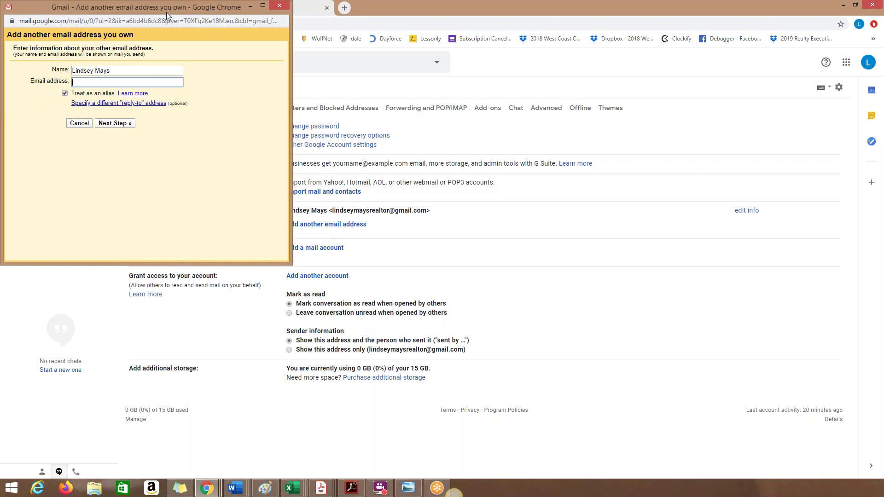
drag(167, 12, 275, 52)
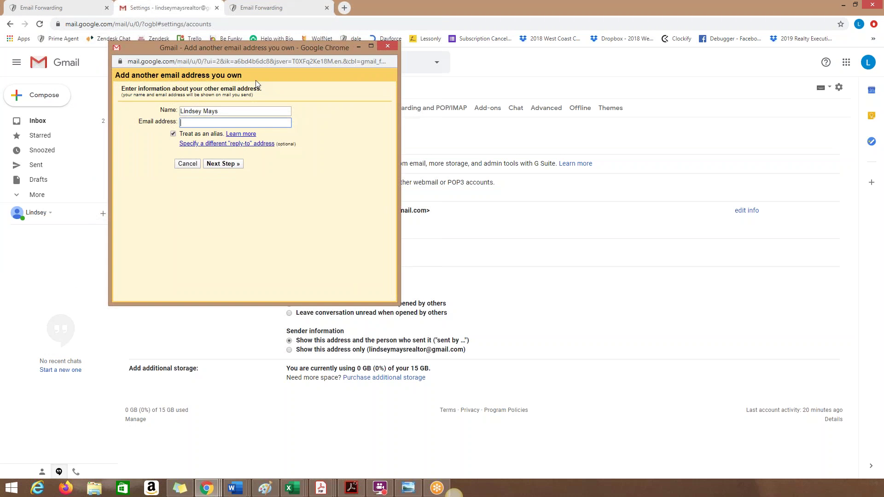
click(218, 121)
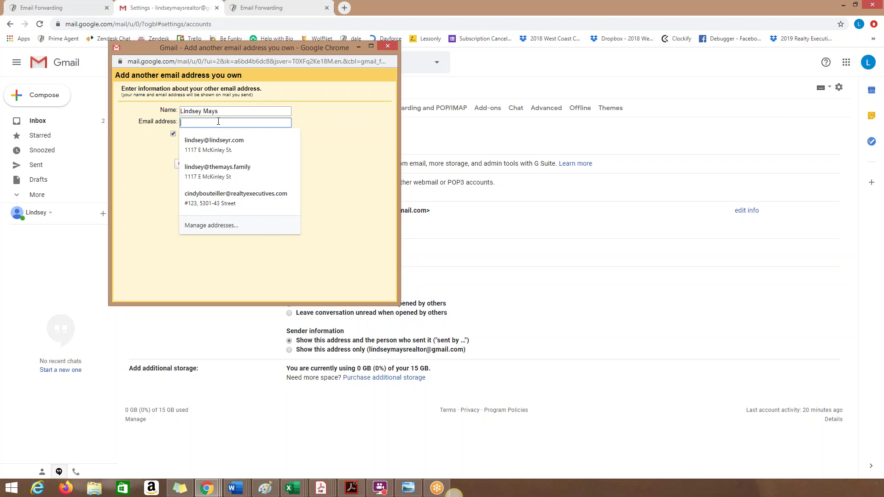
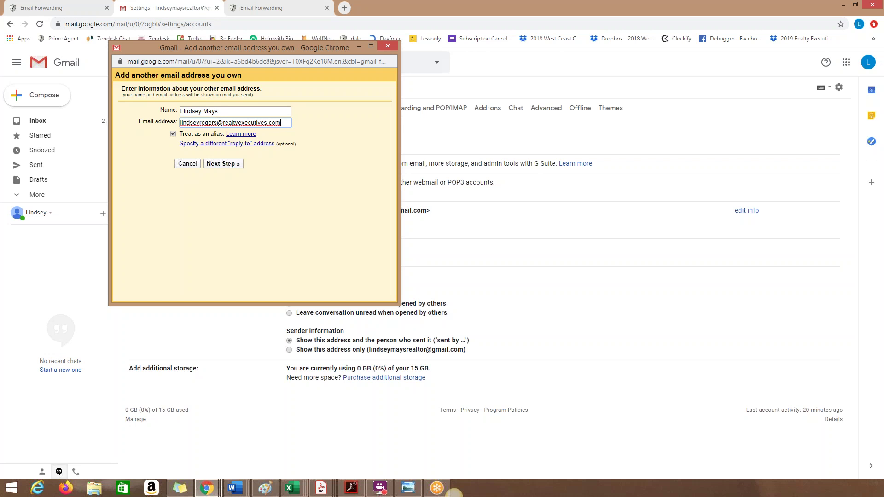
click(225, 165)
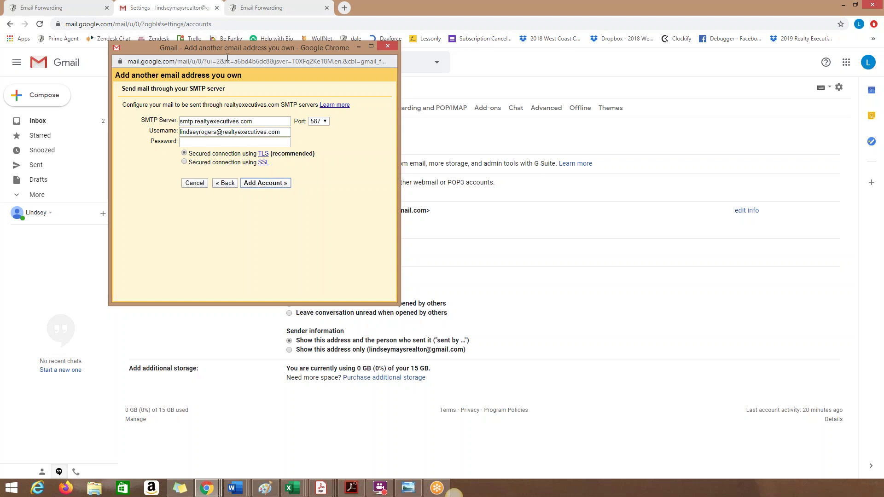
click(253, 11)
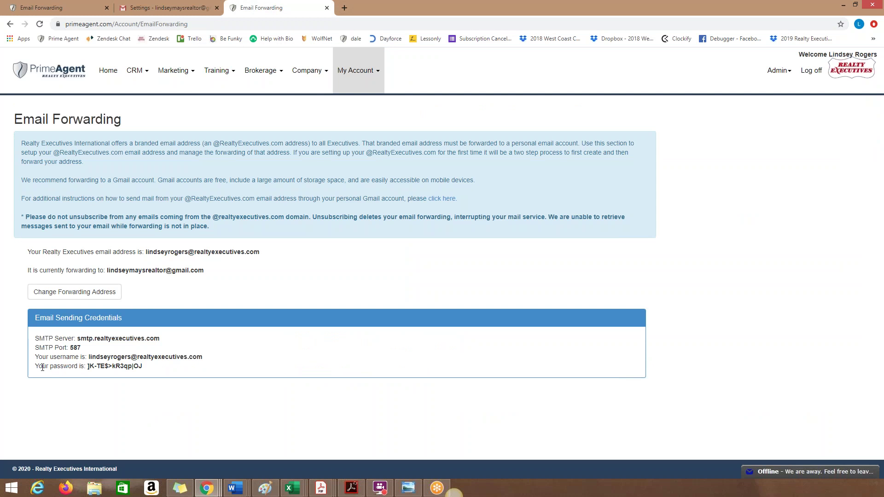
Step: Copy the Email Sending Credentials password from PrimeAgent and bring back Gmail's add-address window
drag(35, 370, 88, 366)
click(78, 365)
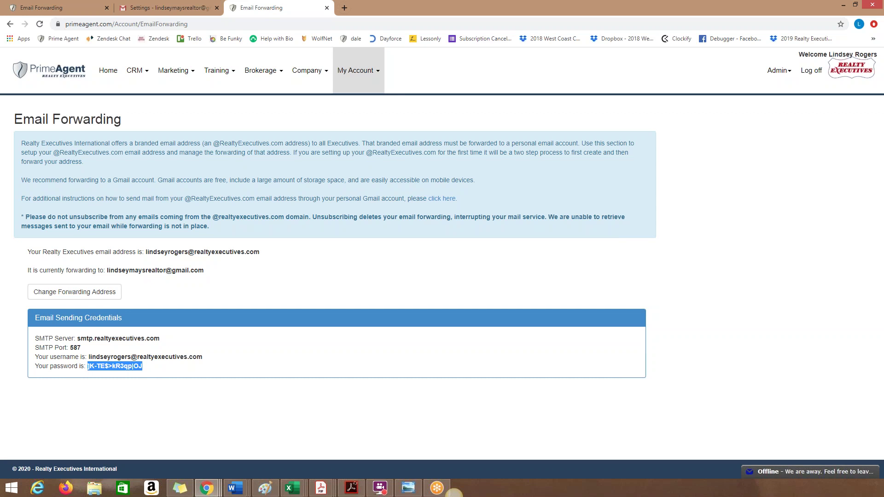
right_click(116, 370)
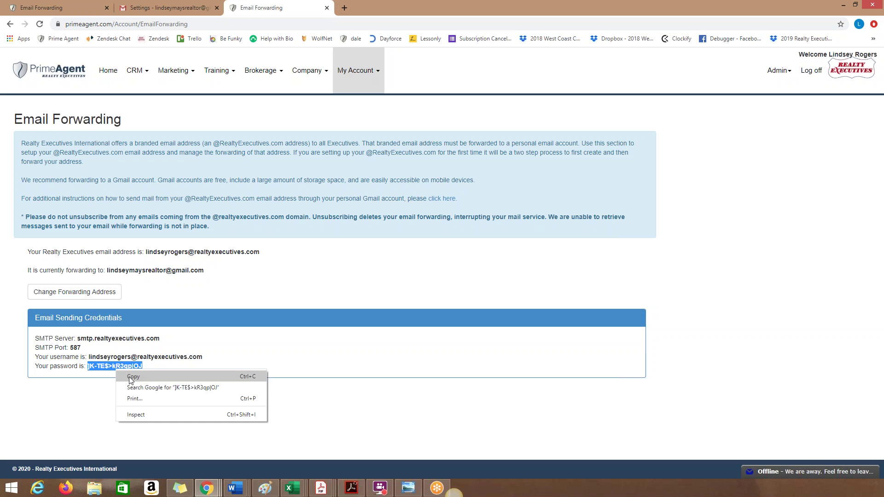
click(130, 377)
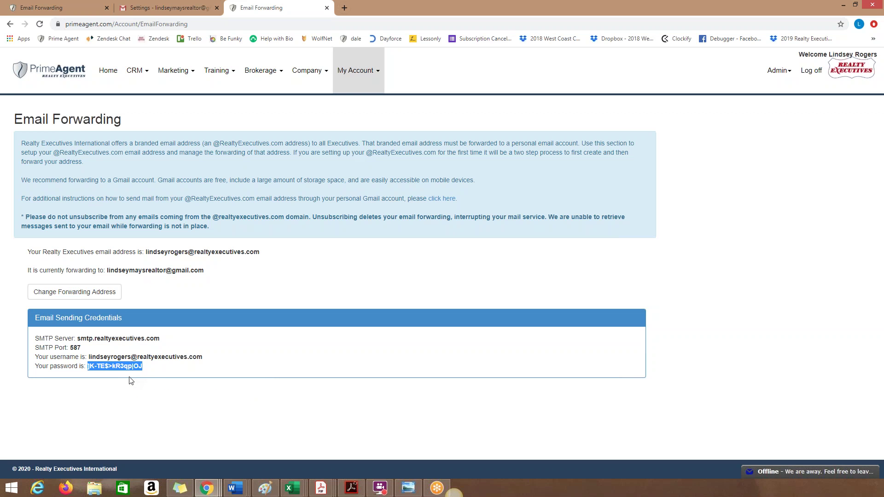
click(154, 9)
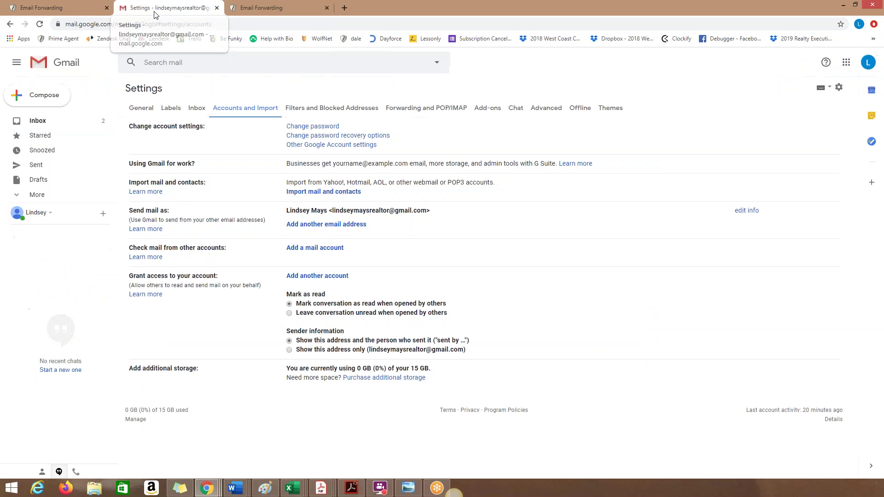
mouse_move(207, 487)
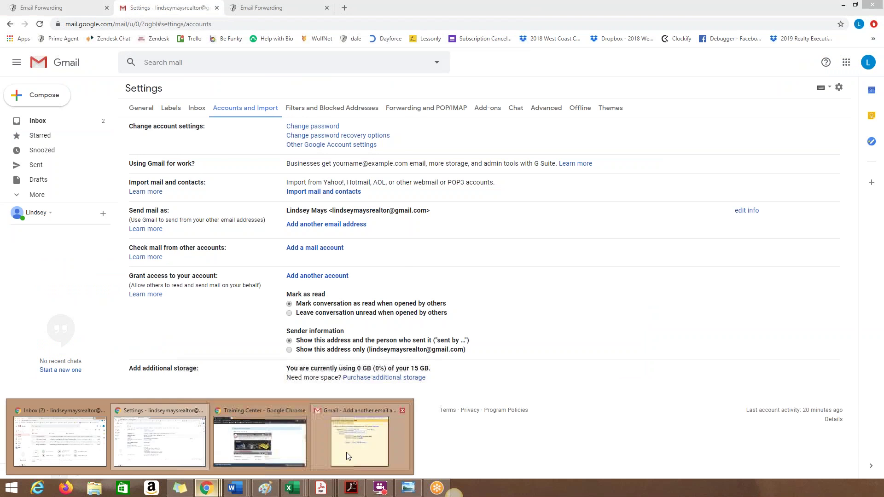
click(344, 428)
Step: Paste the SMTP password, add the account via smtp.realtyexecutives.com port 587, and close the verification window
right_click(217, 141)
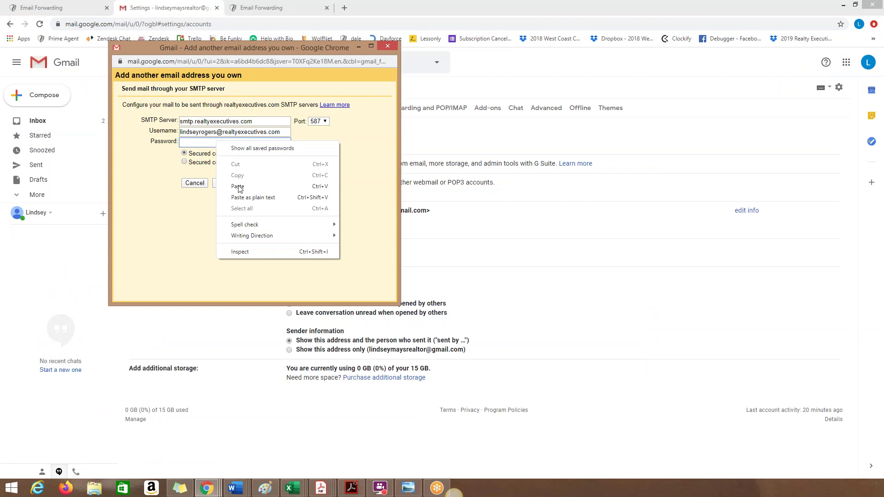
click(243, 184)
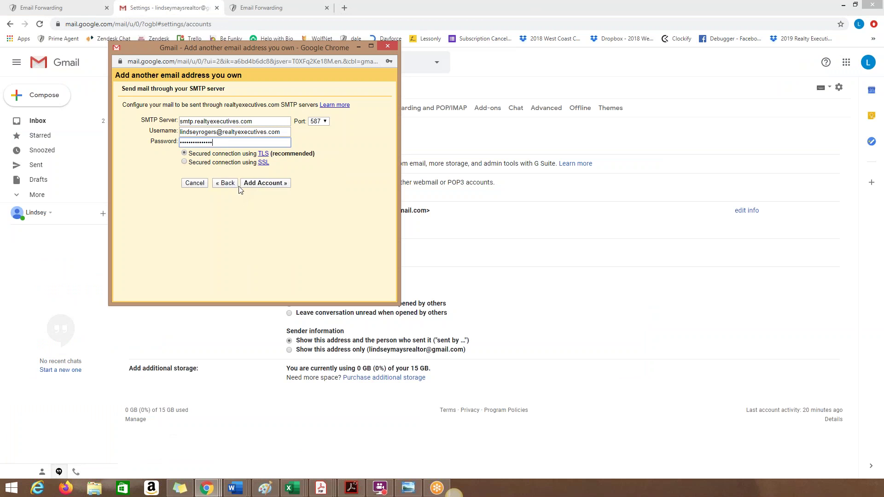
click(264, 184)
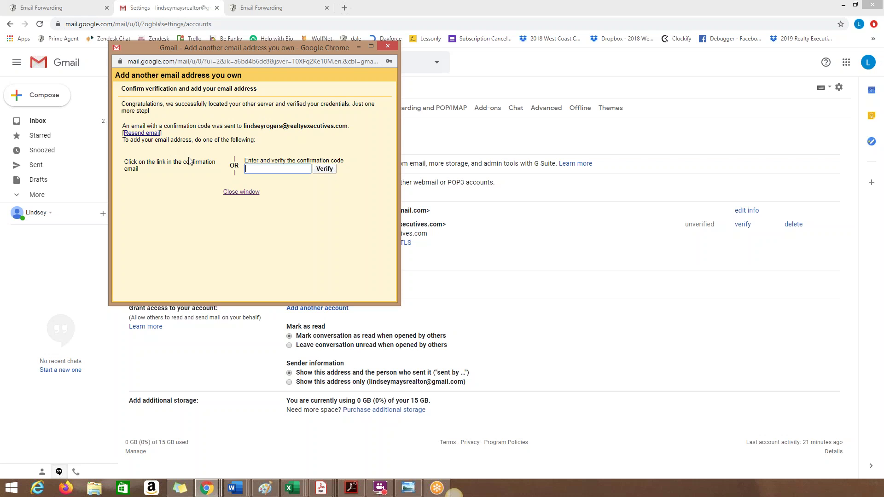
click(385, 47)
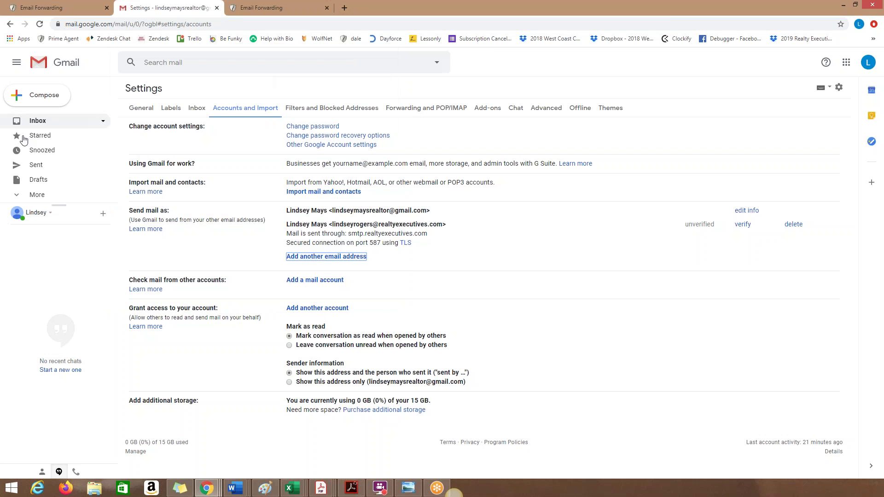
Step: Open the 'Gmail Confirmation - Send Mail as' email and confirm the new address via its link
click(60, 121)
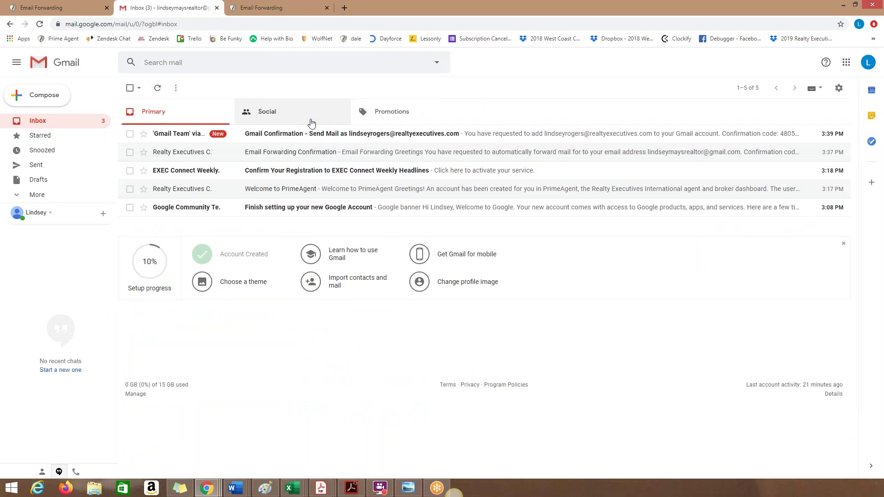
click(293, 142)
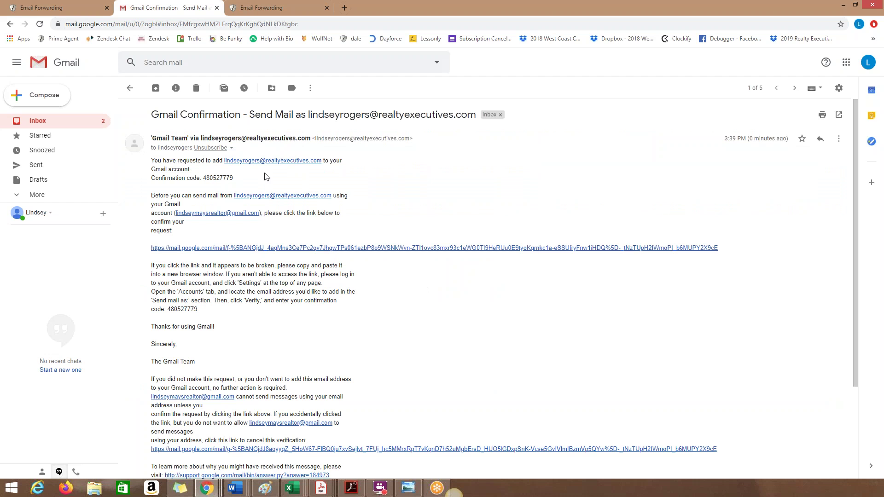
scroll(251, 230, down, 1)
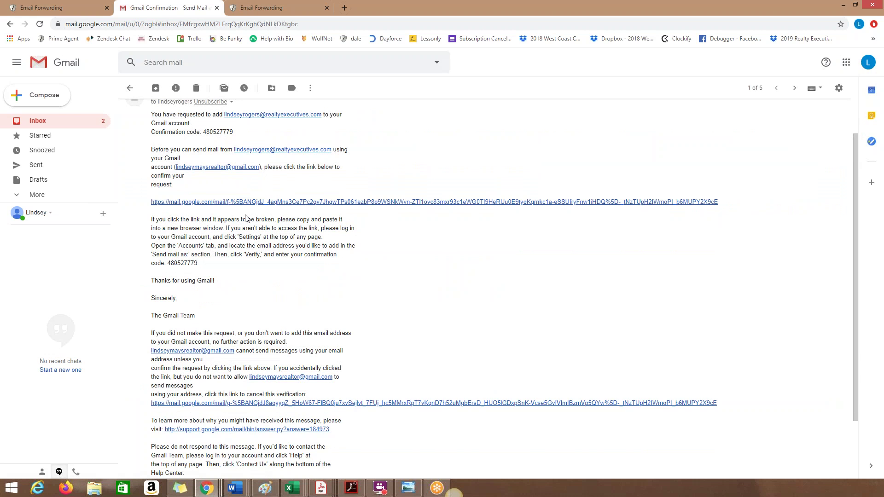
scroll(187, 240, up, 1)
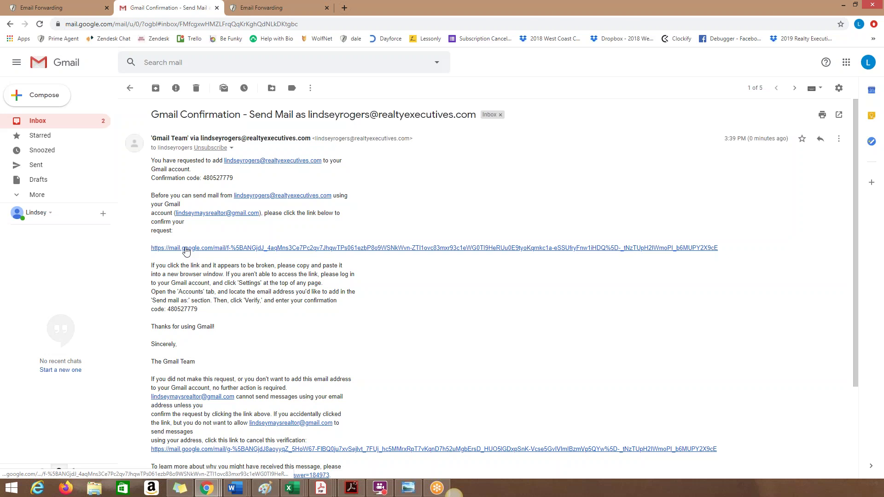
click(186, 249)
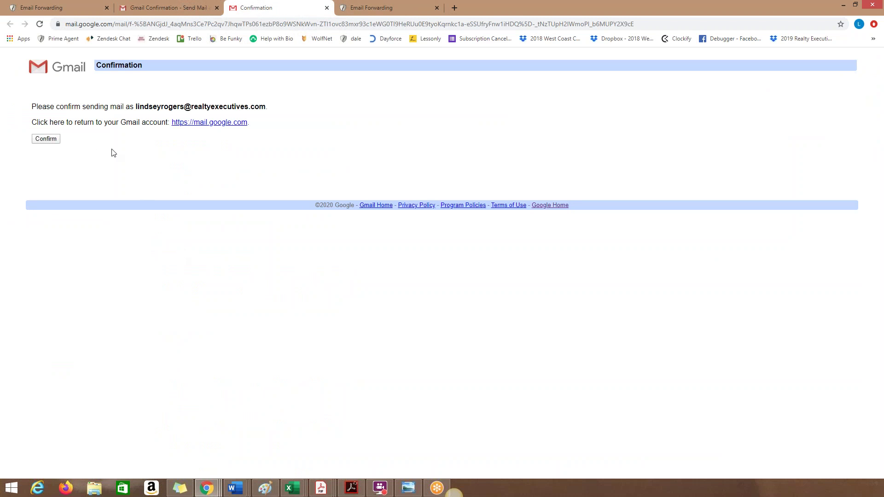
click(52, 140)
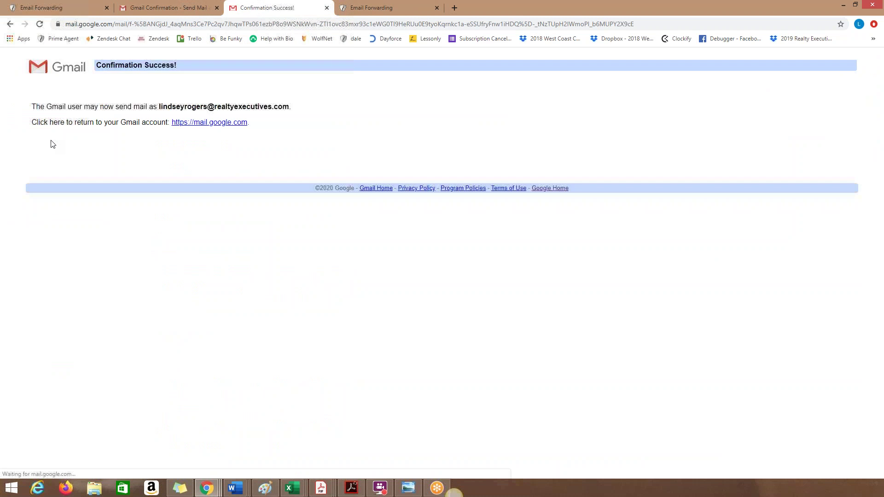